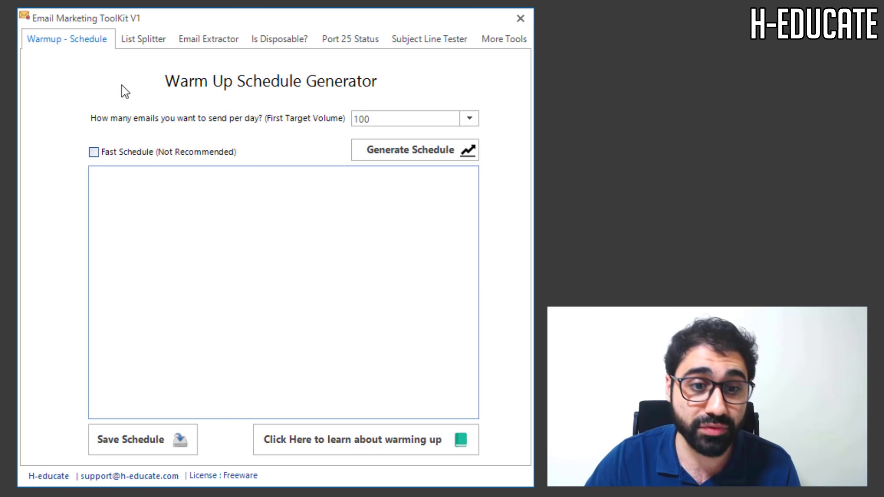
{"action": "left_click", "coordinate": [147, 41]}
{"action": "left_click", "coordinate": [209, 40]}
{"action": "left_click", "coordinate": [276, 40]}
{"action": "left_click", "coordinate": [356, 40]}
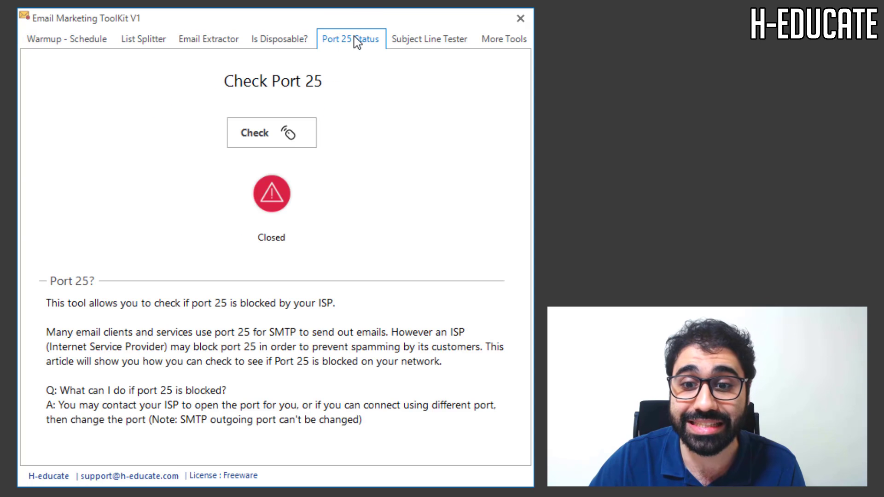
{"action": "left_click", "coordinate": [455, 39]}
{"action": "left_click", "coordinate": [505, 39]}
{"action": "left_click", "coordinate": [57, 42]}
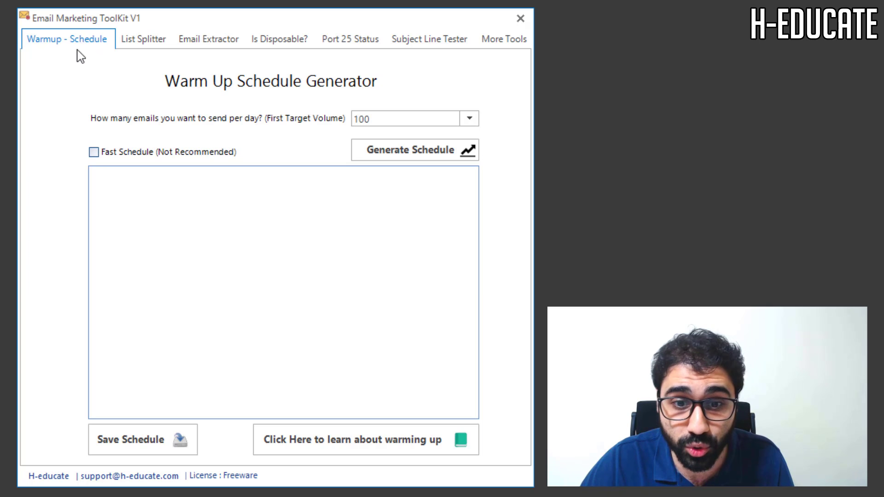
- Choose 50000 as the first target volume and generate the schedule, starting at 12 emails on day 1
{"action": "left_click", "coordinate": [469, 118]}
{"action": "left_click_drag", "start_coordinate": [468, 158], "coordinate": [469, 189]}
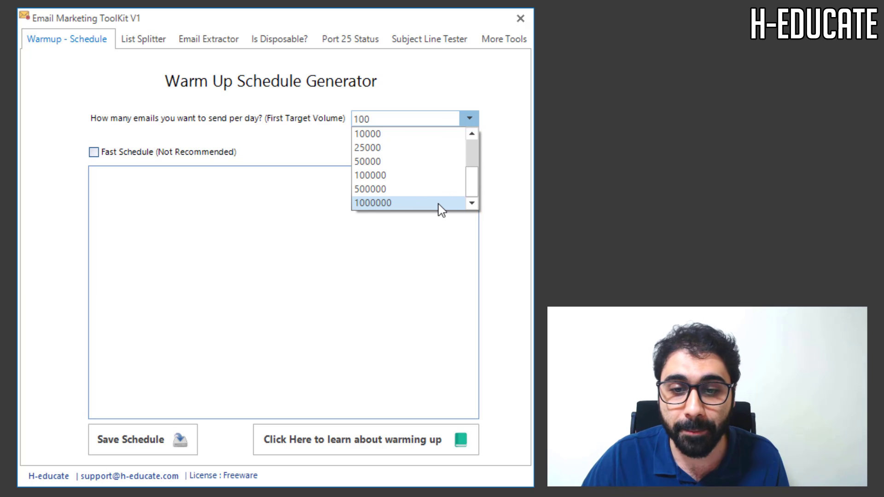
{"action": "left_click_drag", "start_coordinate": [474, 192], "coordinate": [473, 189]}
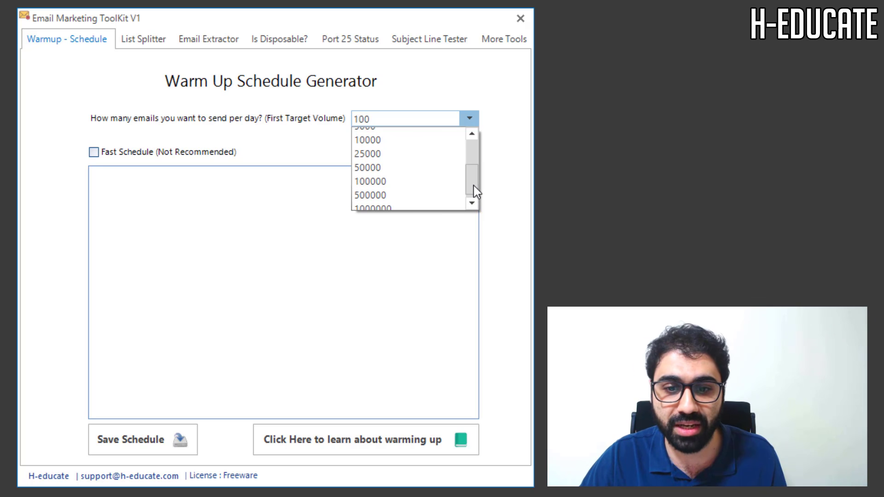
{"action": "left_click", "coordinate": [435, 166]}
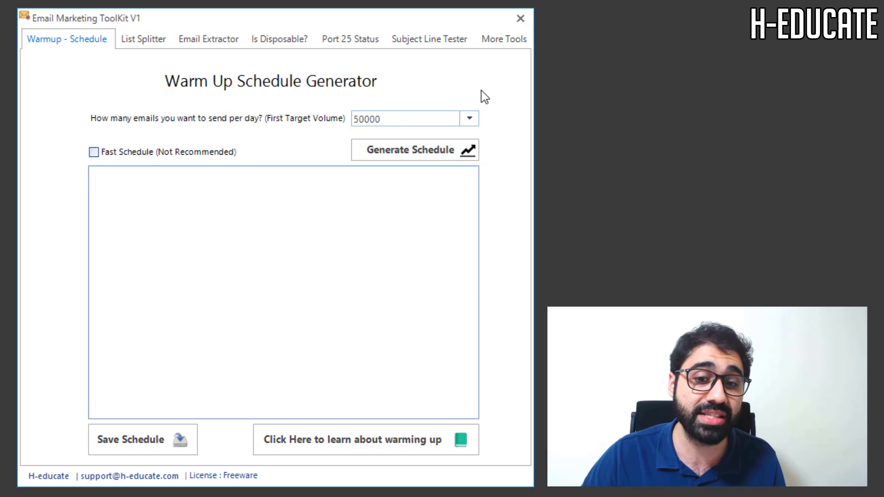
{"action": "left_click", "coordinate": [428, 150]}
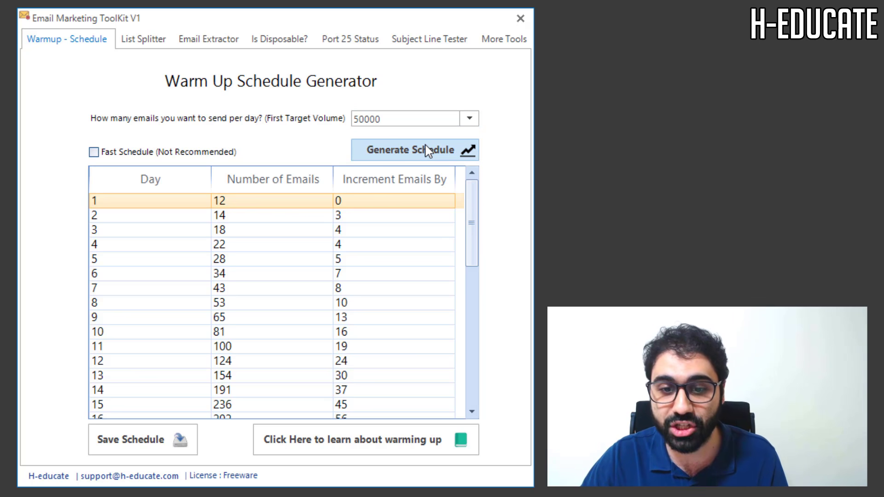
{"action": "mouse_move", "coordinate": [474, 200]}
{"action": "left_mouse_down"}
{"action": "mouse_move", "coordinate": [470, 372]}
{"action": "mouse_move", "coordinate": [472, 199]}
{"action": "left_mouse_up"}
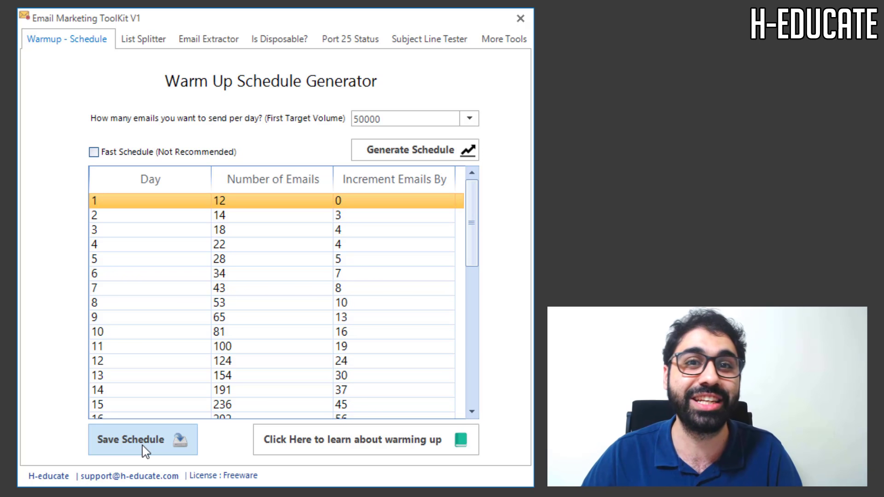
- Generate the fast 25-day warm-up schedule and scroll through it
{"action": "left_click", "coordinate": [94, 153]}
{"action": "left_click", "coordinate": [368, 150]}
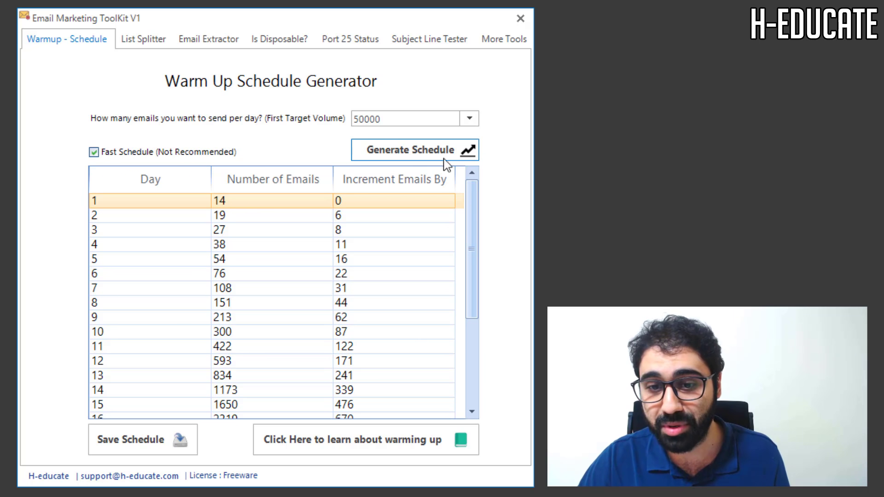
{"action": "left_click_drag", "start_coordinate": [476, 190], "coordinate": [472, 335]}
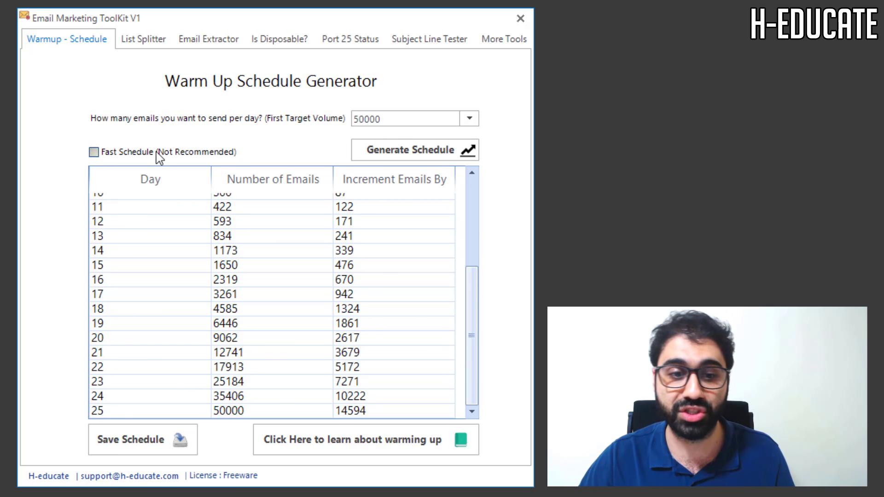
- Regenerate the normal 40-day schedule without the fast option, then bring up the List Splitter
{"action": "left_click", "coordinate": [468, 154]}
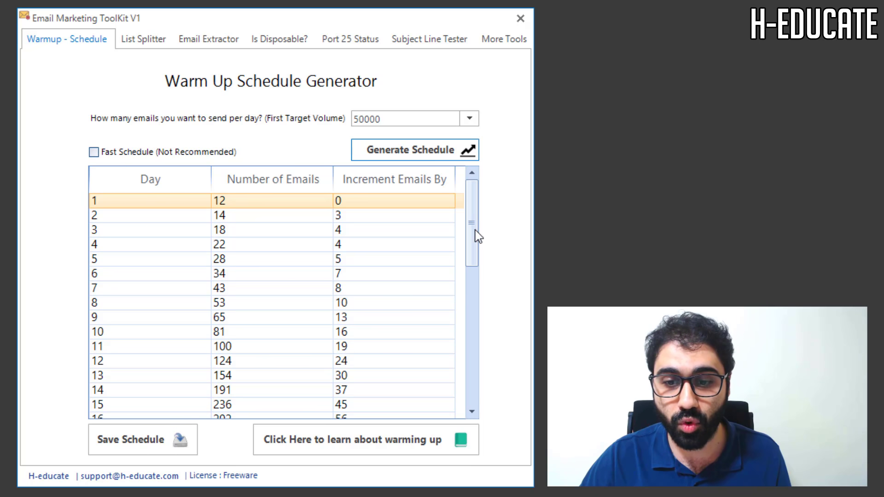
{"action": "left_click_drag", "start_coordinate": [474, 233], "coordinate": [474, 409]}
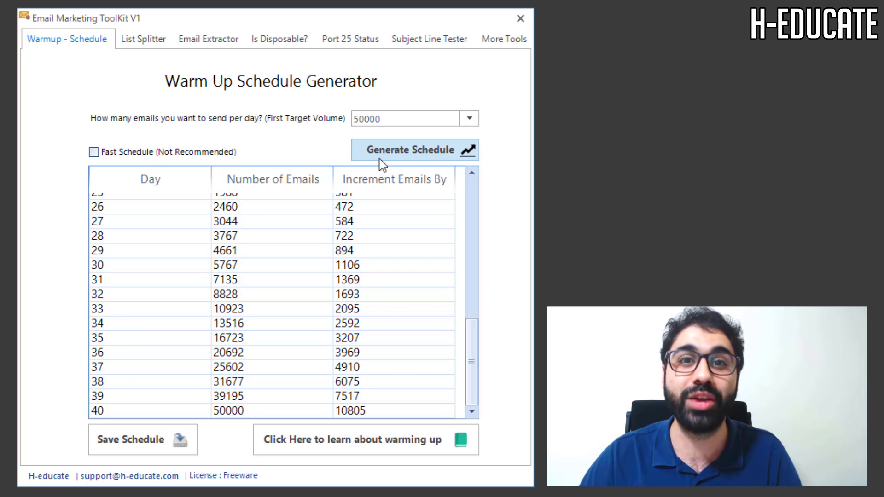
{"action": "left_click", "coordinate": [139, 39]}
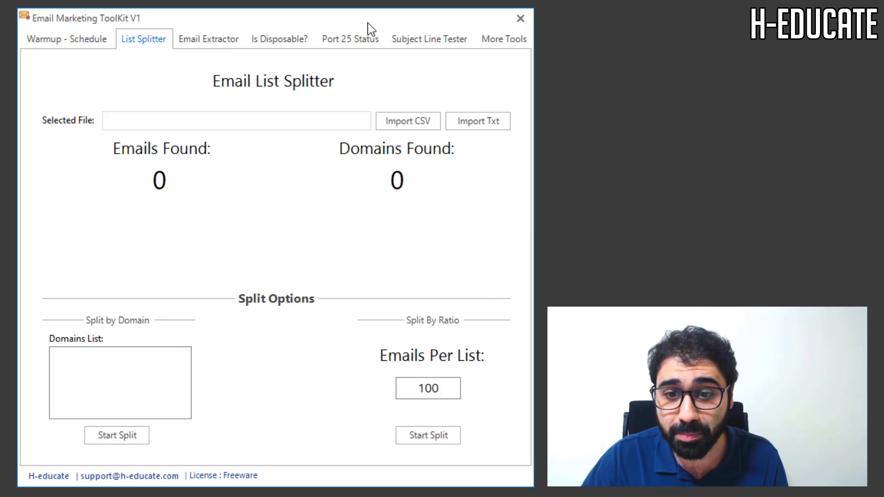
- Import 1000.csv from the Desktop, loading 1195 emails across 43 domains
{"action": "left_click", "coordinate": [413, 124]}
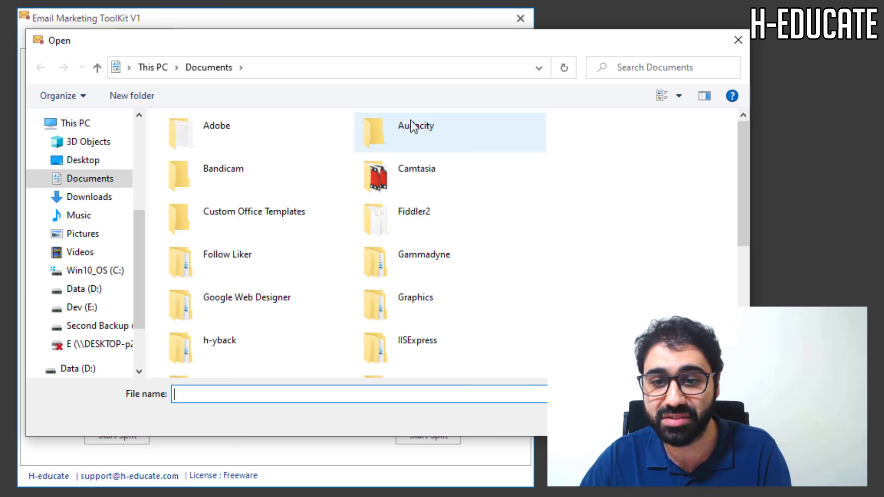
{"action": "left_click", "coordinate": [112, 161]}
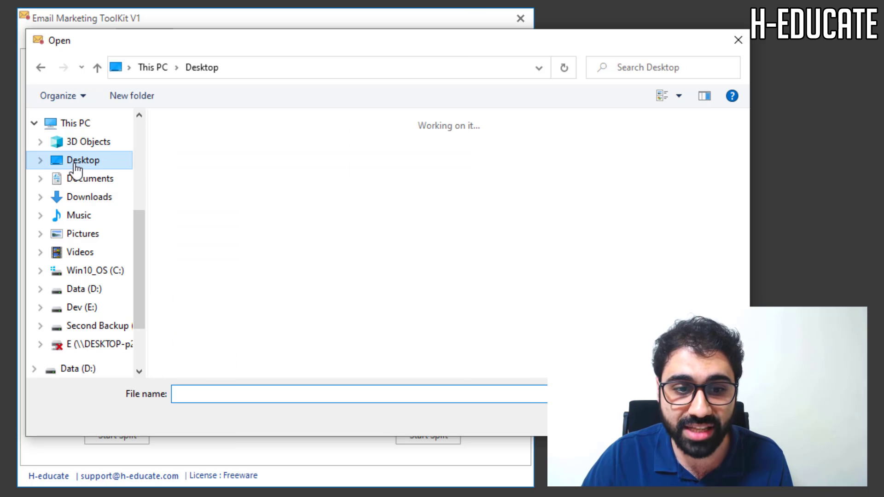
{"action": "left_click", "coordinate": [289, 223]}
{"action": "double_click", "coordinate": [290, 225]}
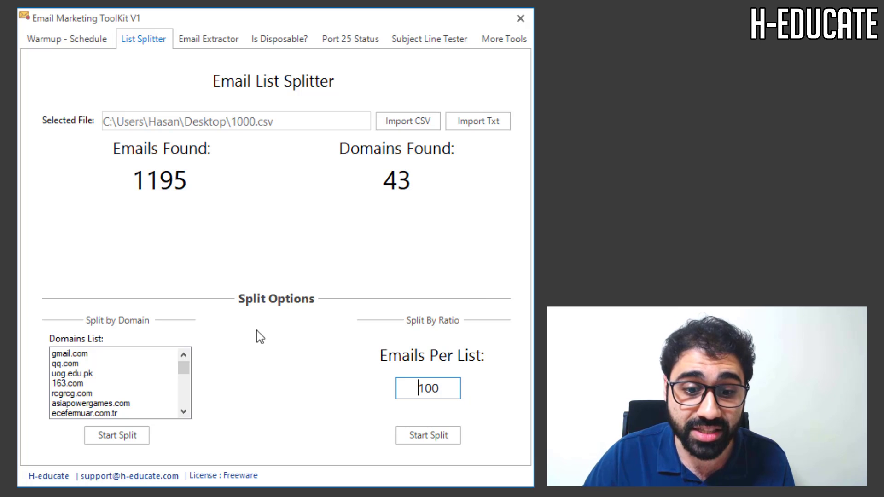
{"action": "mouse_move", "coordinate": [191, 371]}
{"action": "left_mouse_down"}
{"action": "mouse_move", "coordinate": [184, 408]}
{"action": "mouse_move", "coordinate": [192, 361]}
{"action": "left_mouse_up"}
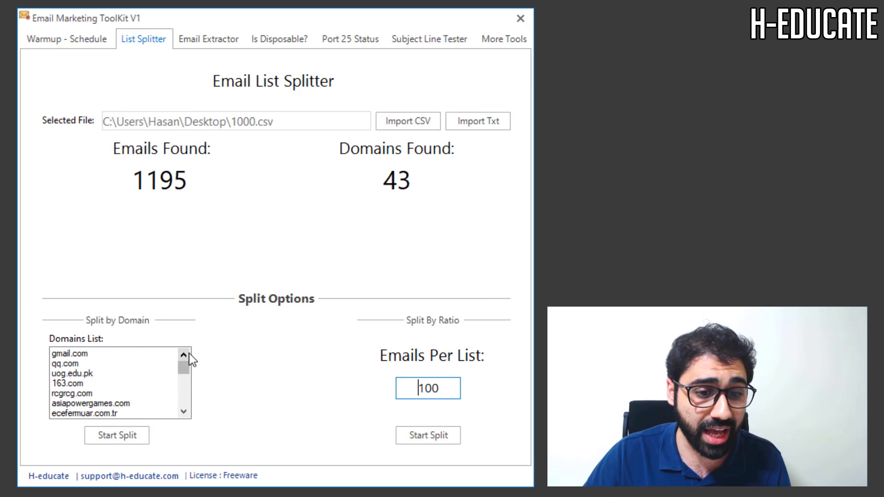
- Split the list by domain into a new folder, New folder (3), and dismiss the completion message
{"action": "left_click", "coordinate": [131, 438]}
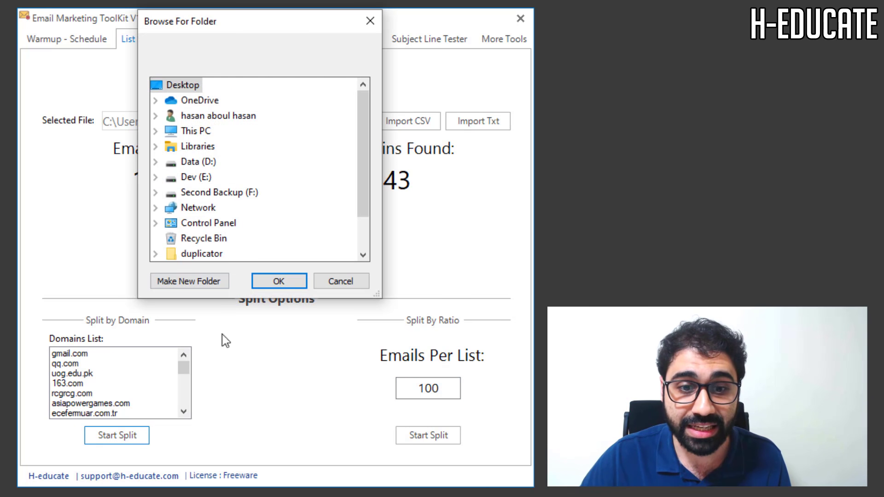
{"action": "left_click", "coordinate": [207, 282]}
{"action": "left_click", "coordinate": [171, 254]}
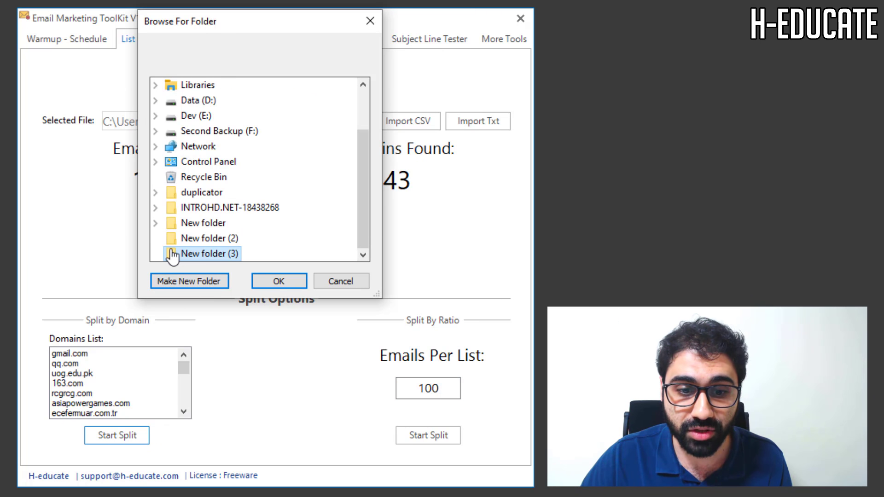
{"action": "left_click", "coordinate": [279, 282]}
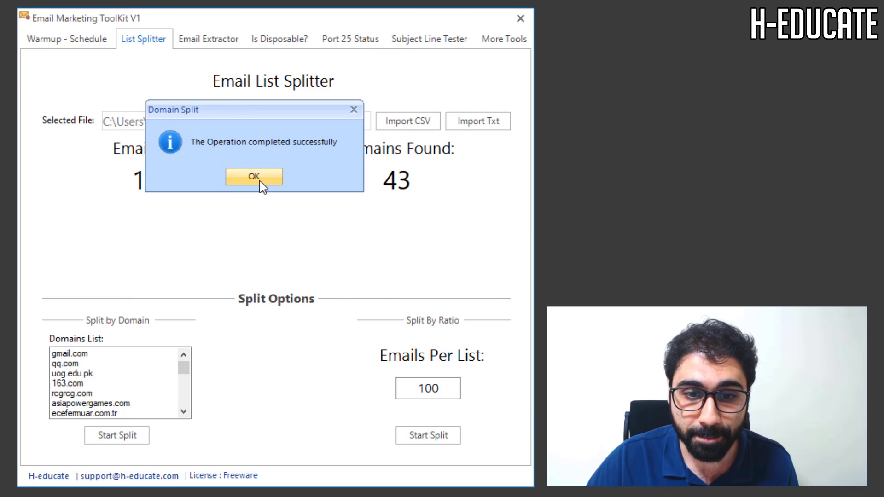
{"action": "left_click", "coordinate": [258, 182]}
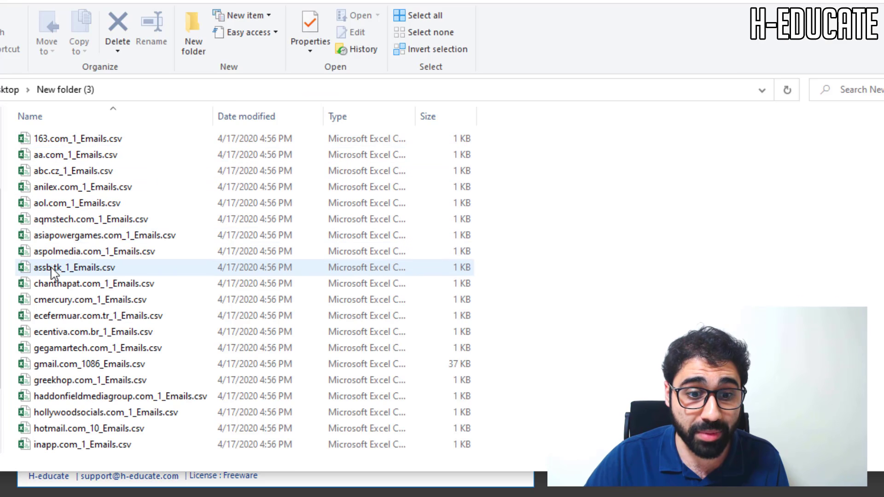
- Scroll through New folder (3) and select hotmail.com_10_Emails.csv
{"action": "scroll", "coordinate": [64, 387], "scroll_direction": "down", "scroll_amount": 4}
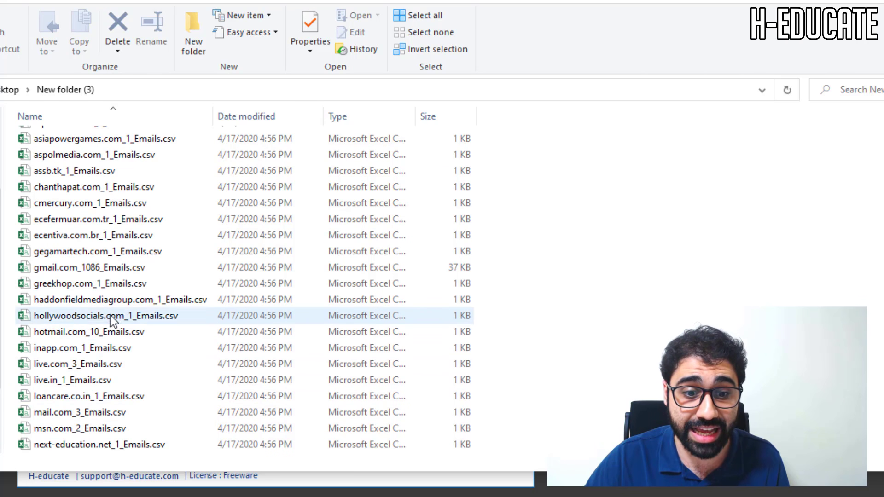
{"action": "left_click", "coordinate": [105, 237]}
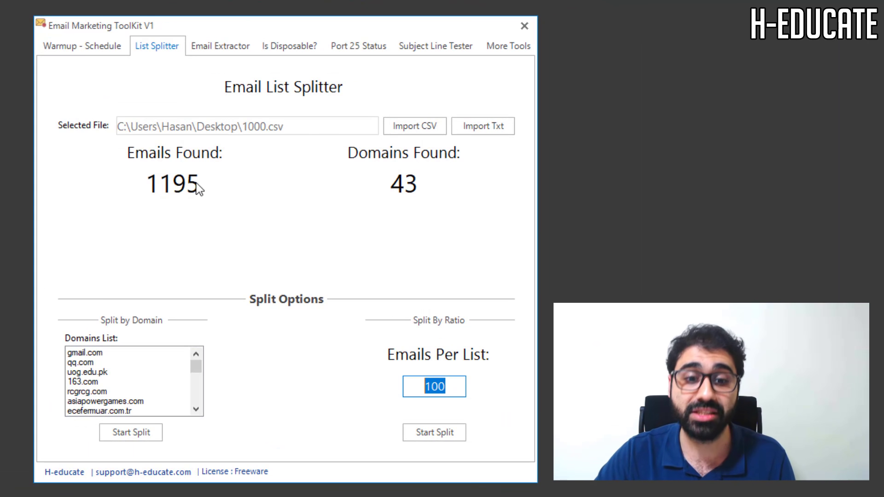
- Change the emails-per-list value to 50000
{"action": "left_click", "coordinate": [396, 374]}
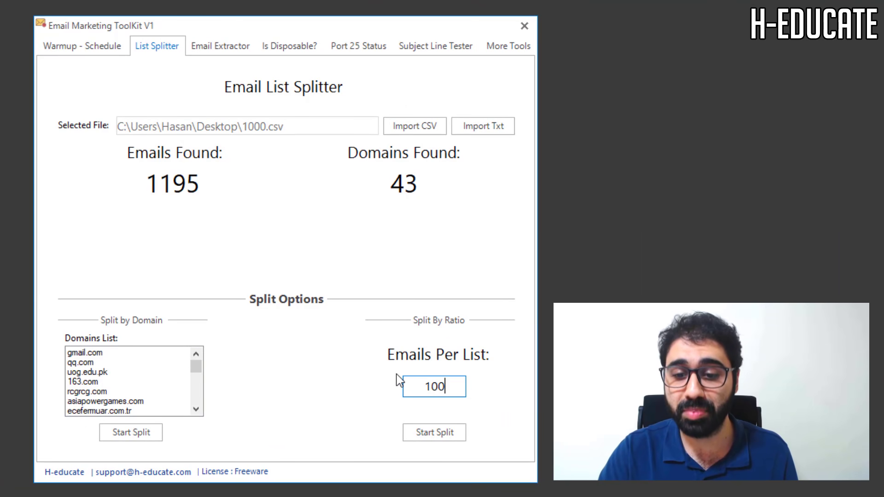
{"action": "key", "text": "BackSpace"}
{"action": "key", "text": "BackSpace"}
{"action": "key", "text": "BackSpace"}
{"action": "type", "text": "50000"}
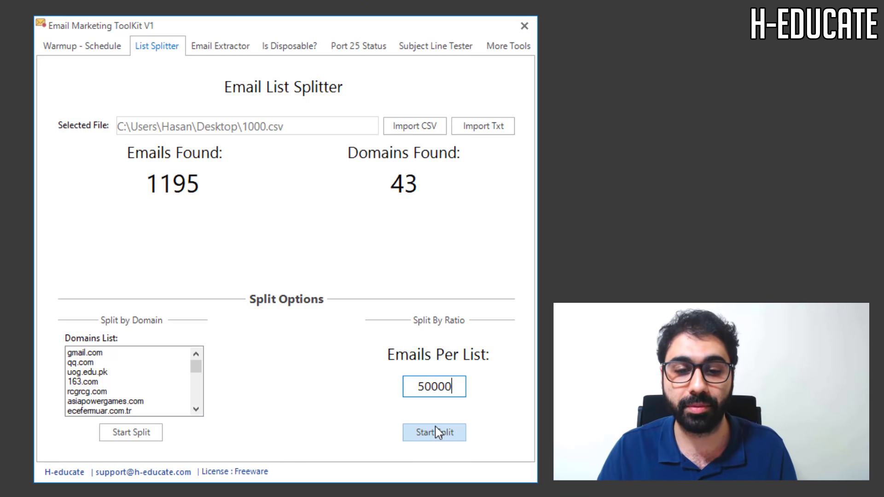
- Open the empty Email Text Extractor and launch a new Google Chrome window from the taskbar
{"action": "left_click", "coordinate": [239, 46]}
{"action": "left_click", "coordinate": [203, 146]}
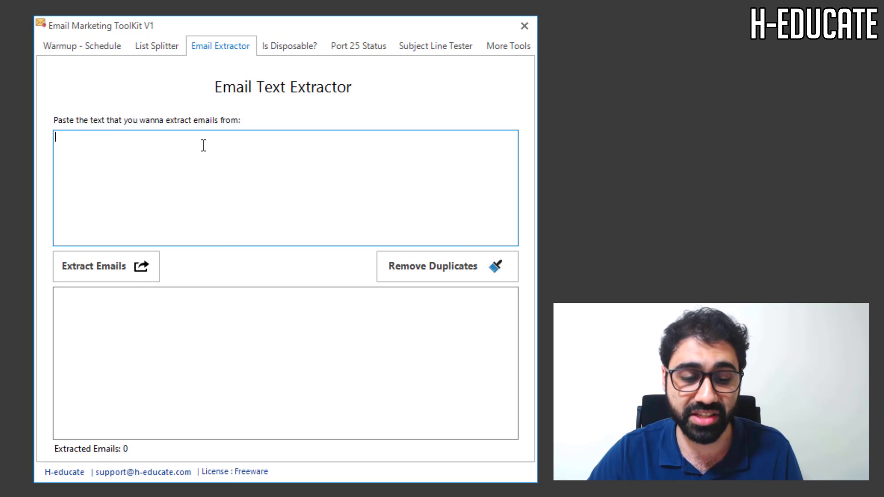
{"action": "right_click", "coordinate": [237, 488]}
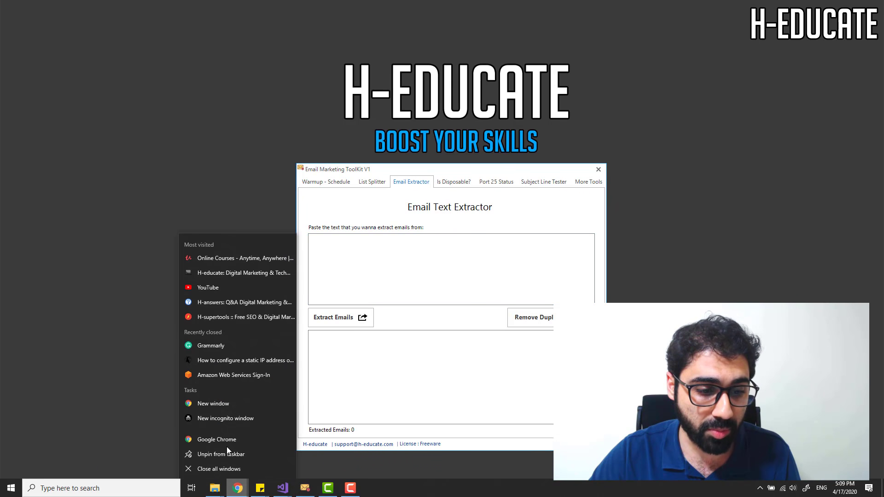
{"action": "left_click", "coordinate": [226, 442]}
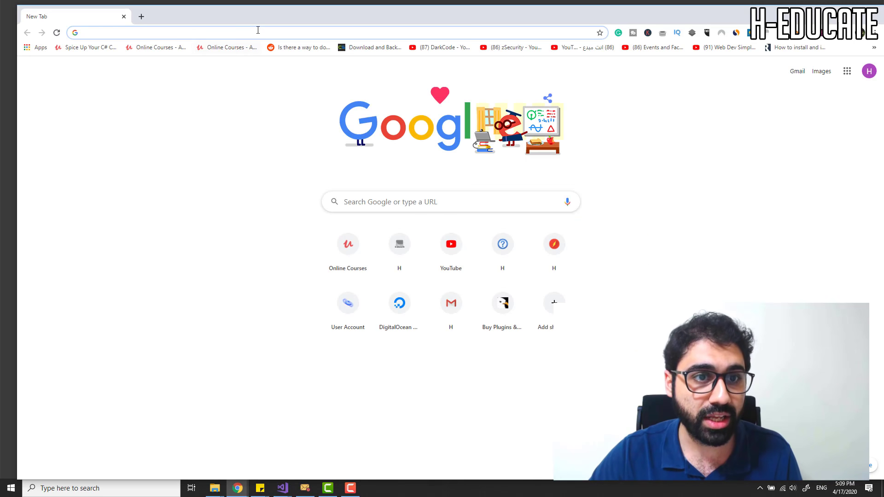
{"action": "type", "text": "\""}
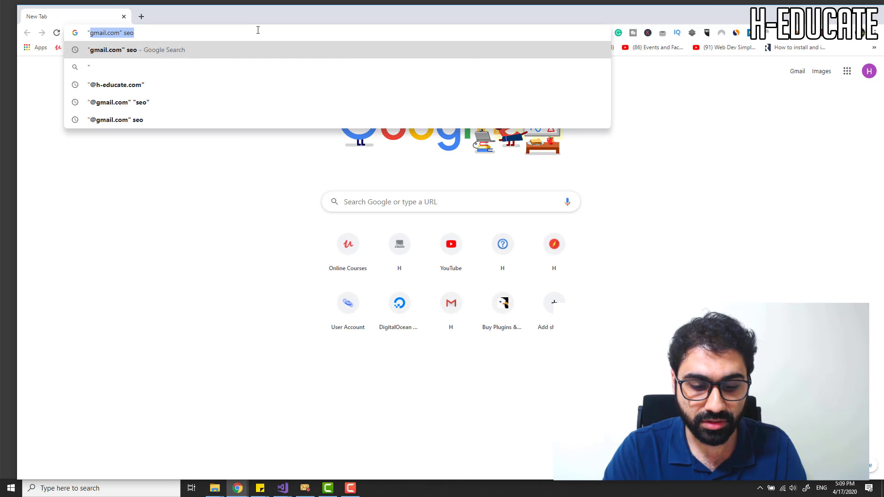
{"action": "type", "text": "gmail"}
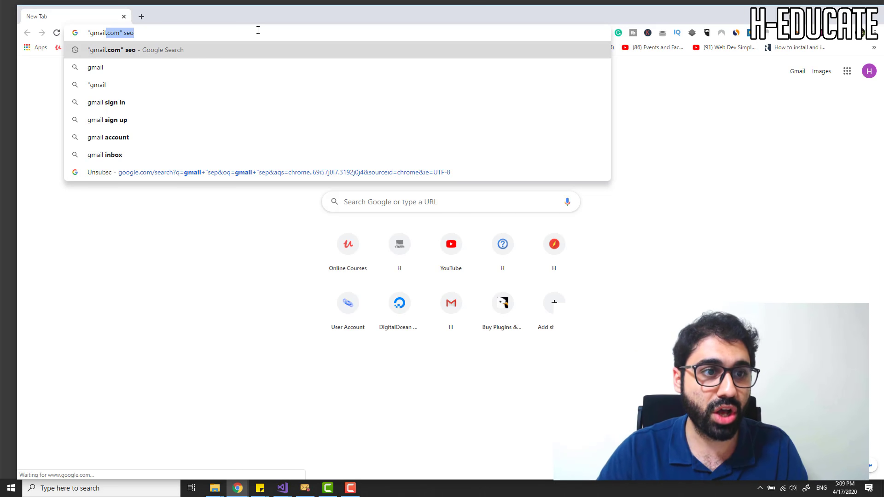
{"action": "key", "text": "Right"}
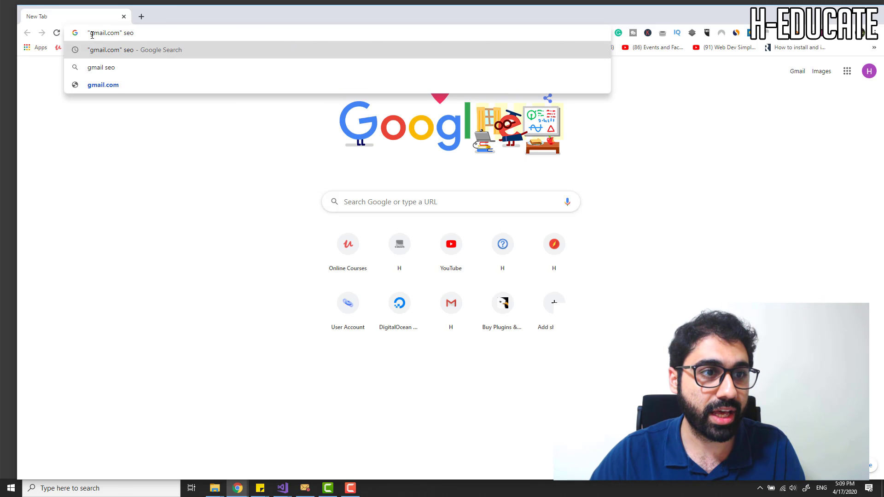
{"action": "left_click", "coordinate": [90, 32]}
{"action": "type", "text": "@"}
{"action": "key", "text": "Return"}
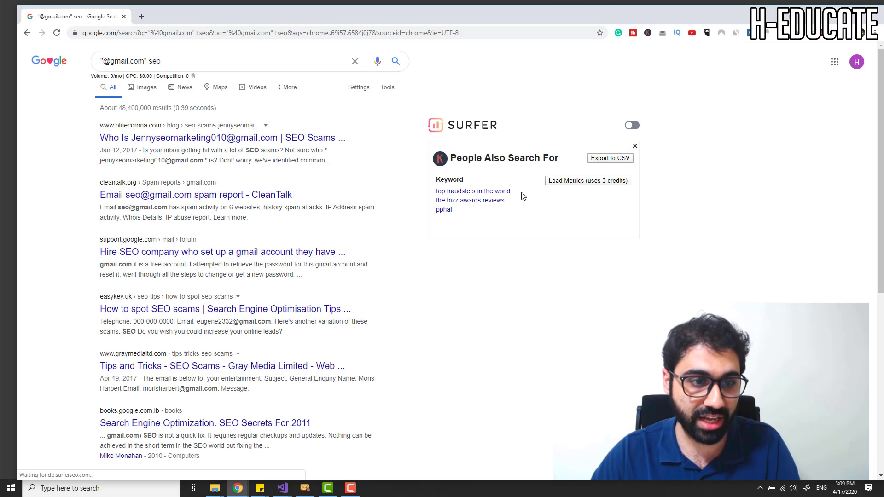
{"action": "key", "text": "ctrl+a"}
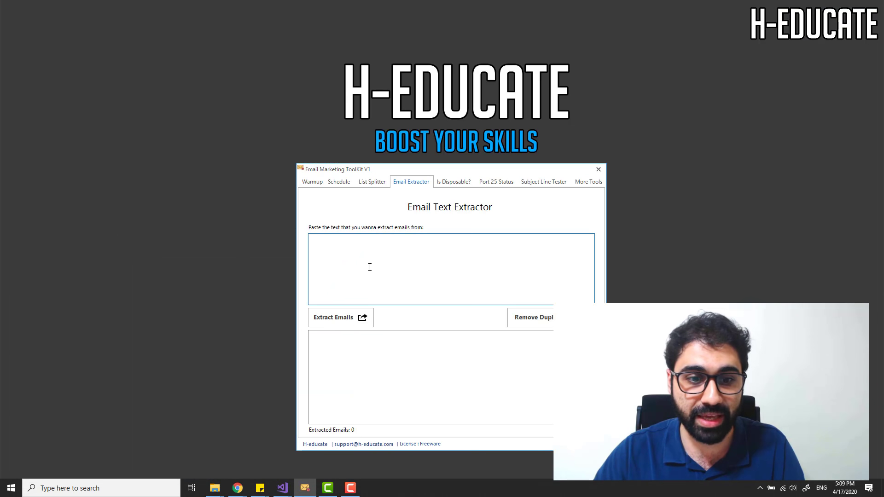
- Paste the results text, extract the eight email addresses, select them all, and go to Is Disposable?
{"action": "key", "text": "ctrl+v"}
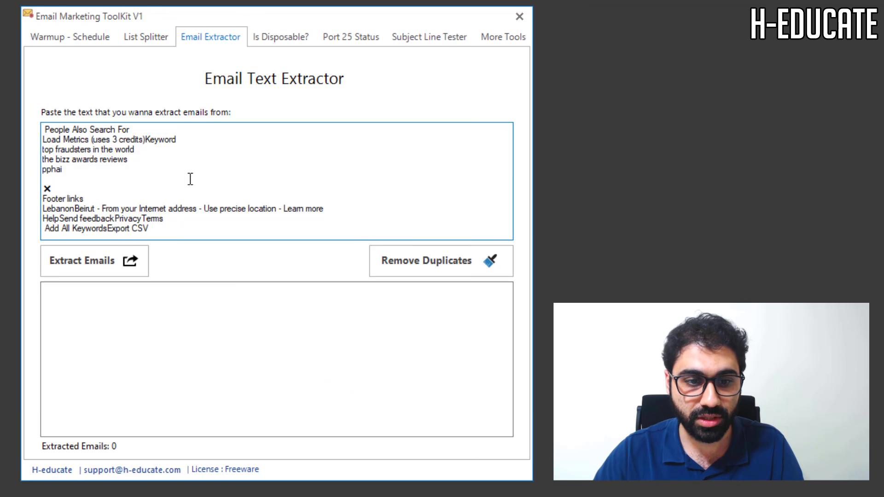
{"action": "left_click", "coordinate": [112, 263]}
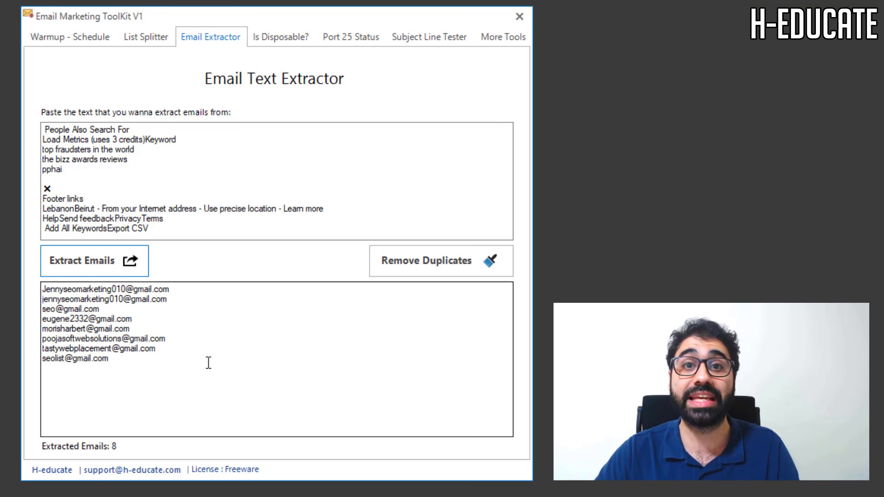
{"action": "left_click", "coordinate": [156, 372]}
{"action": "key", "text": "ctrl+a"}
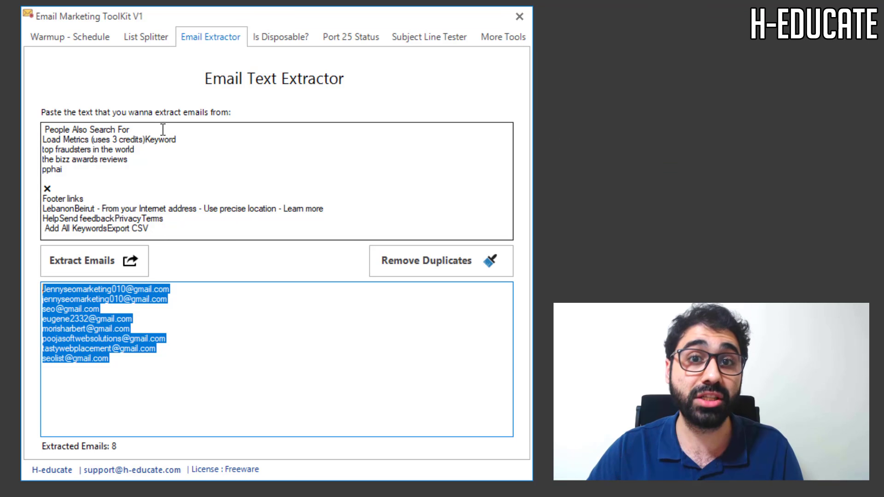
{"action": "left_click", "coordinate": [285, 38]}
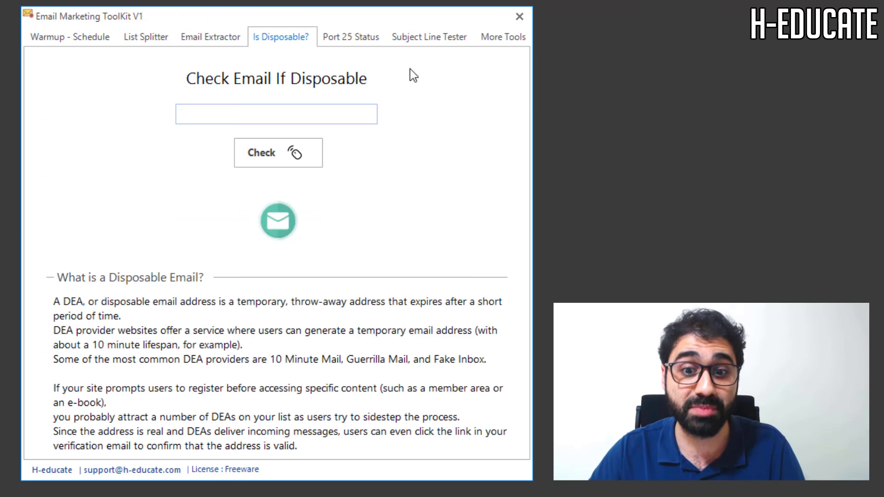
- Enter a gmail.com email address and check it, getting a Not Disposable result
{"action": "left_click", "coordinate": [262, 116]}
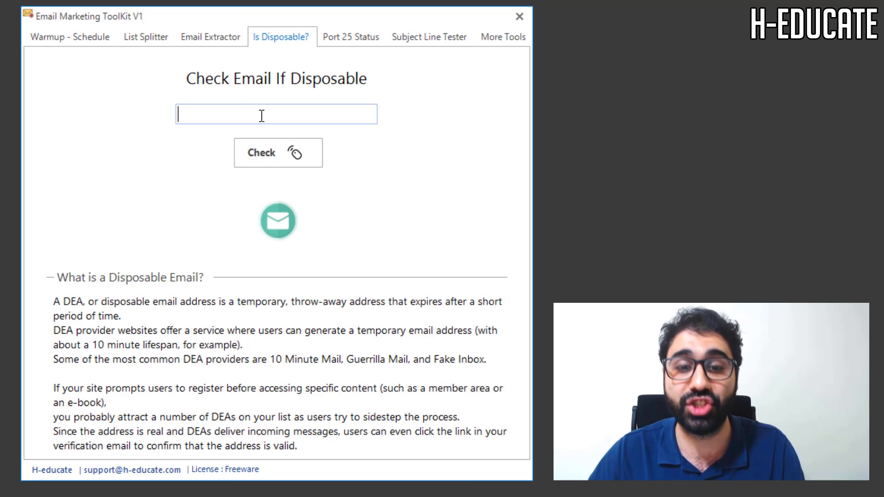
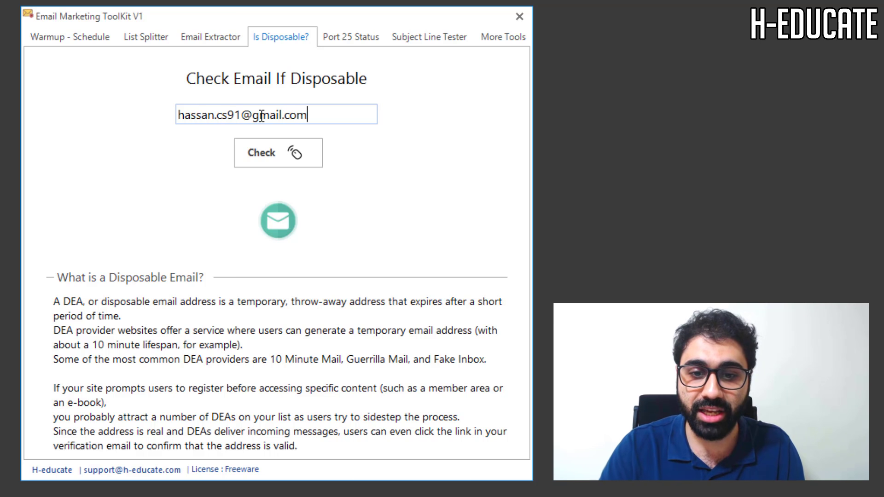
{"action": "left_click", "coordinate": [290, 153]}
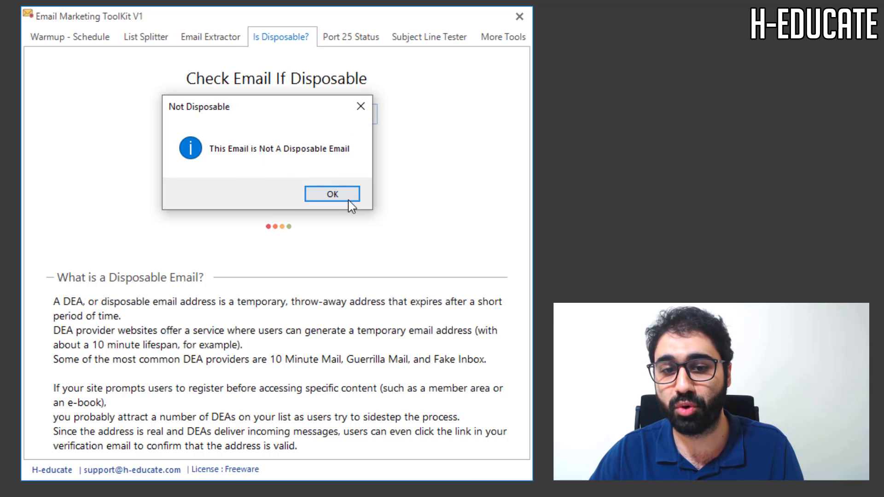
{"action": "left_click", "coordinate": [354, 194]}
{"action": "left_click_drag", "start_coordinate": [251, 113], "coordinate": [343, 112]}
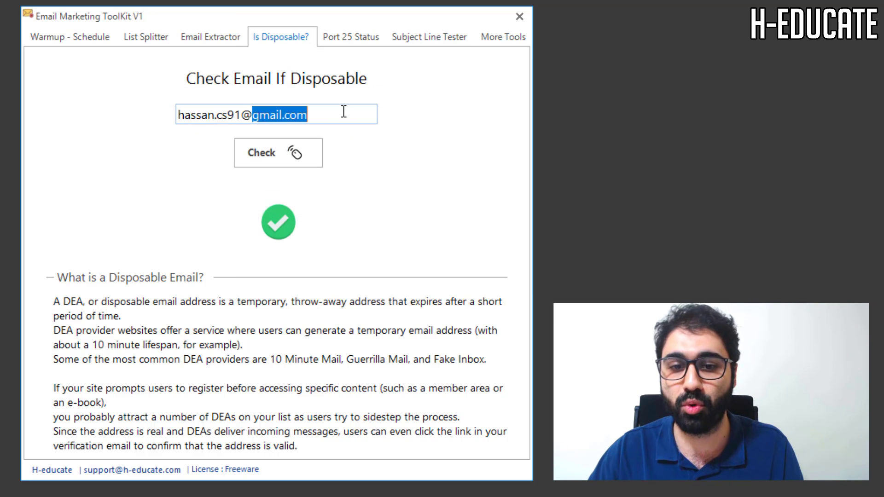
{"action": "left_click", "coordinate": [343, 112]}
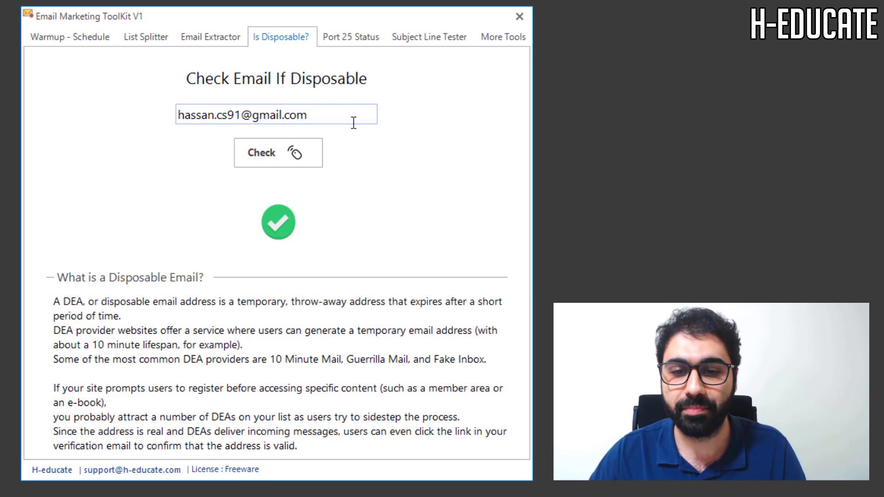
- View the Closed port 25 status, then go to the Subject Line Tester's entry box
{"action": "left_click", "coordinate": [353, 38]}
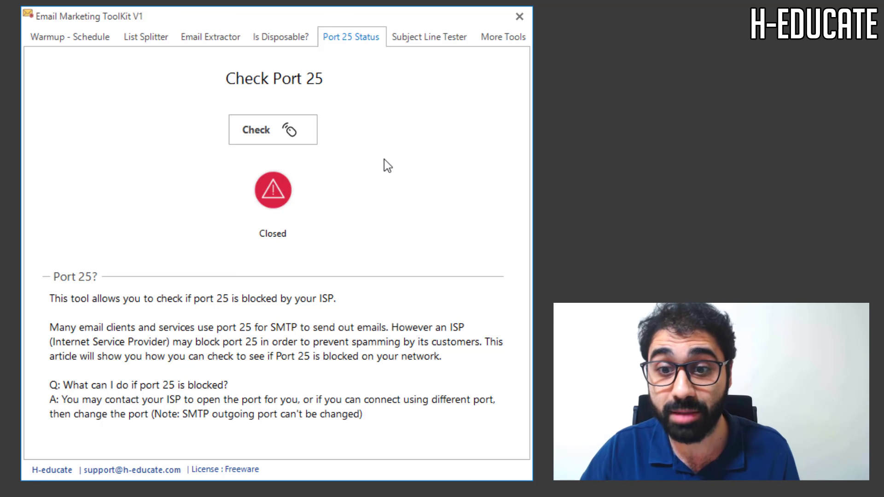
{"action": "left_click", "coordinate": [425, 41]}
{"action": "left_click", "coordinate": [333, 129]}
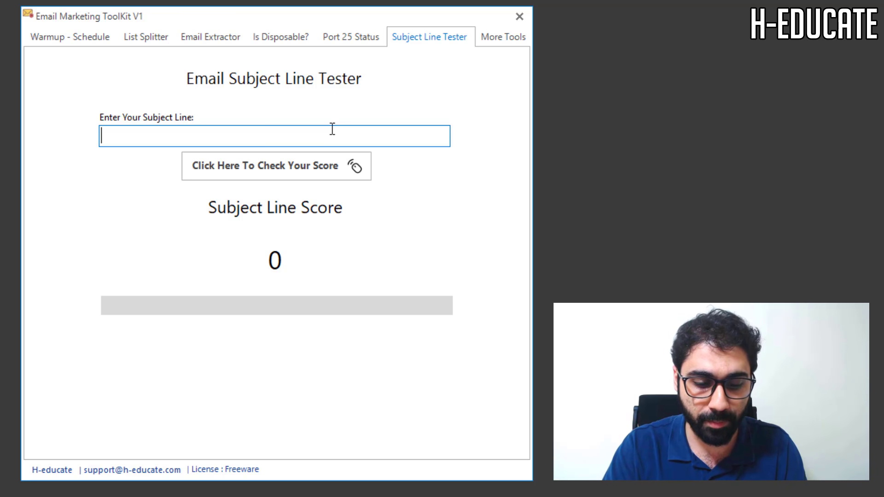
- Score "GET THIS NOW!!" (63), then replace it with "hi" and rescore it to 93
{"action": "type", "text": "GET THIS NOW"}
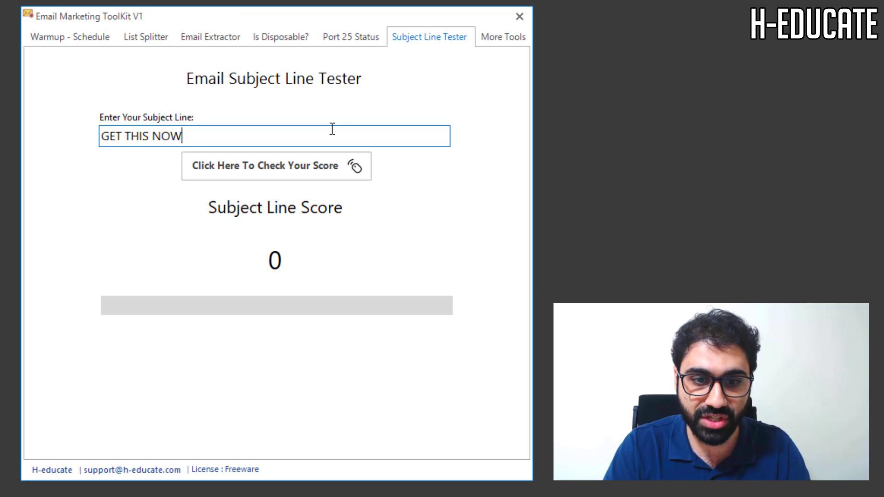
{"action": "type", "text": "!!"}
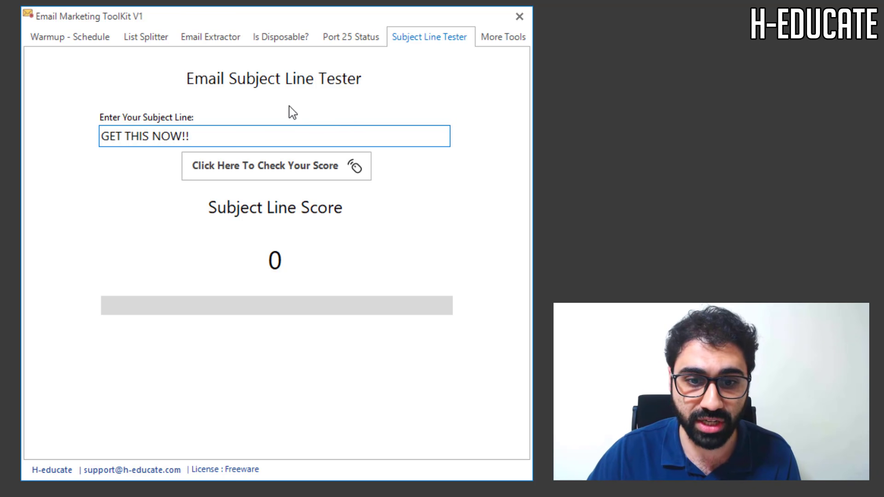
{"action": "left_click", "coordinate": [308, 168]}
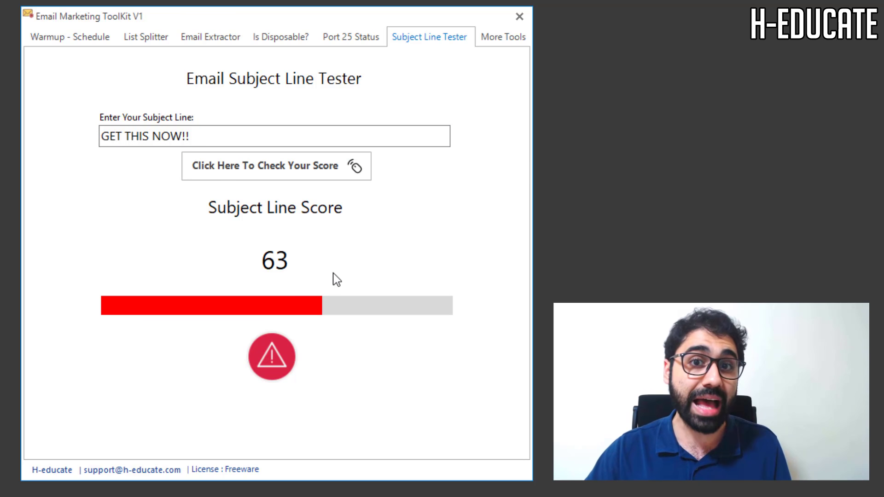
{"action": "left_click_drag", "start_coordinate": [235, 140], "coordinate": [101, 138]}
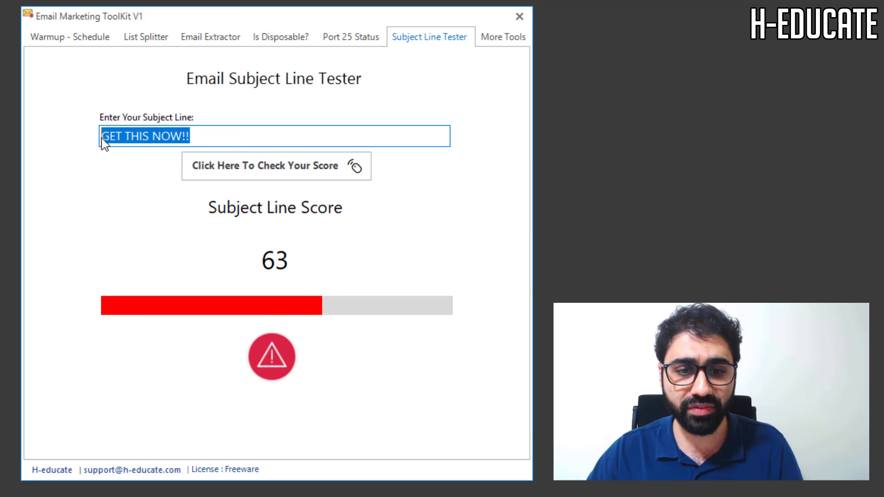
{"action": "type", "text": "hi"}
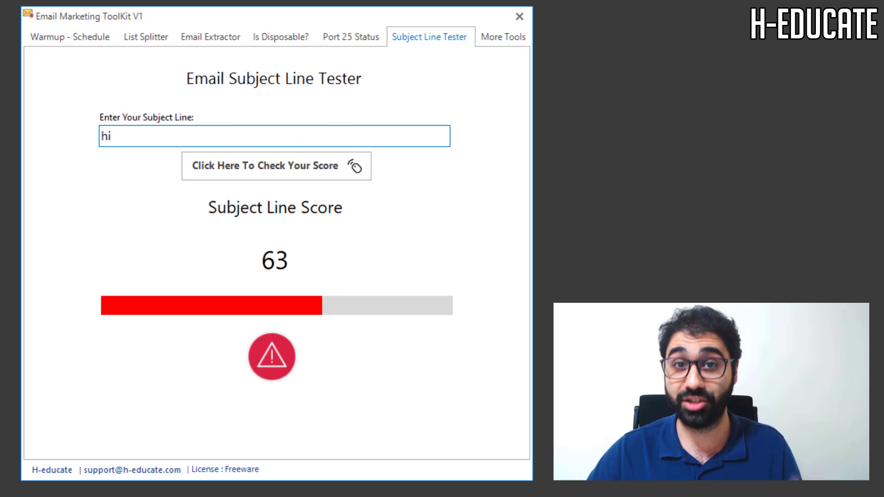
{"action": "left_click", "coordinate": [365, 169]}
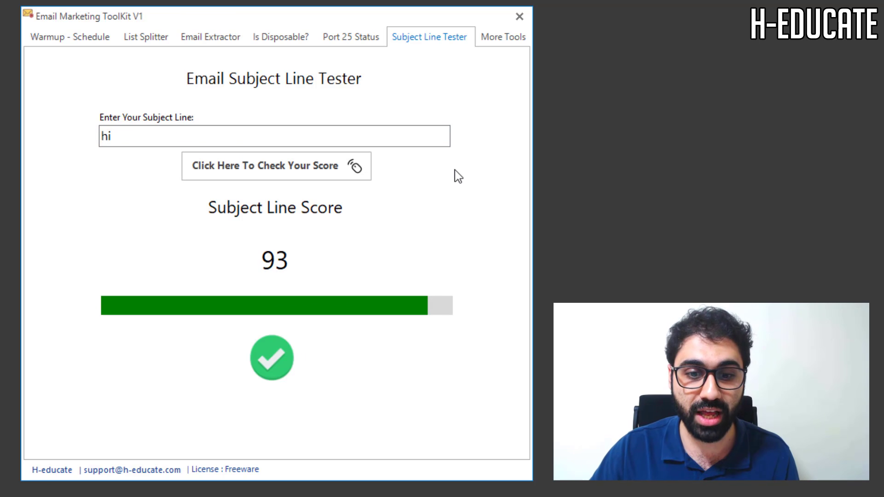